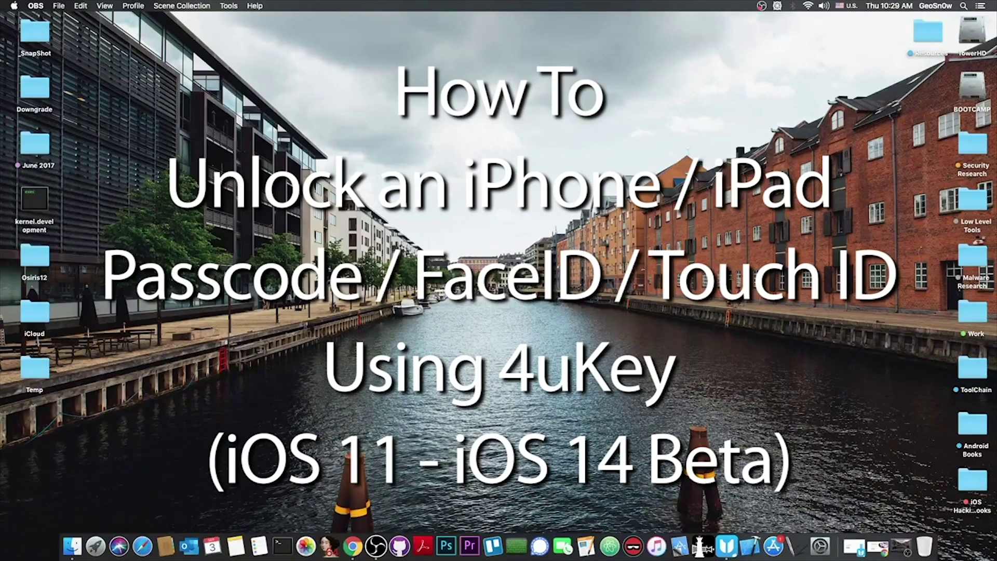
# - Restore the minimized 4uKey window from the Dock and move it slightly higher on screen
pyautogui.click(727, 545)
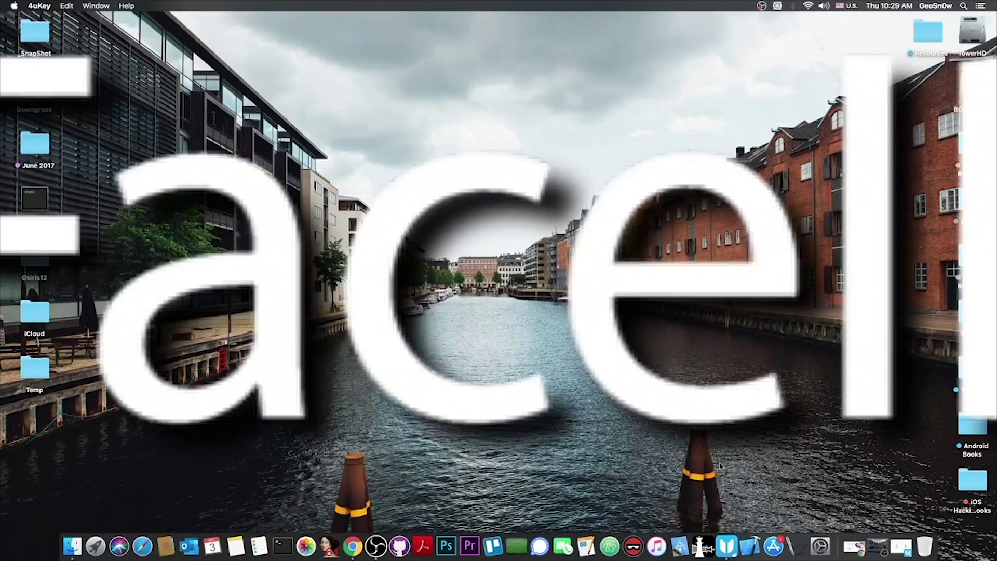
pyautogui.click(726, 546)
pyautogui.moveTo(493, 152); pyautogui.dragTo(497, 117)
pyautogui.click(866, 546)
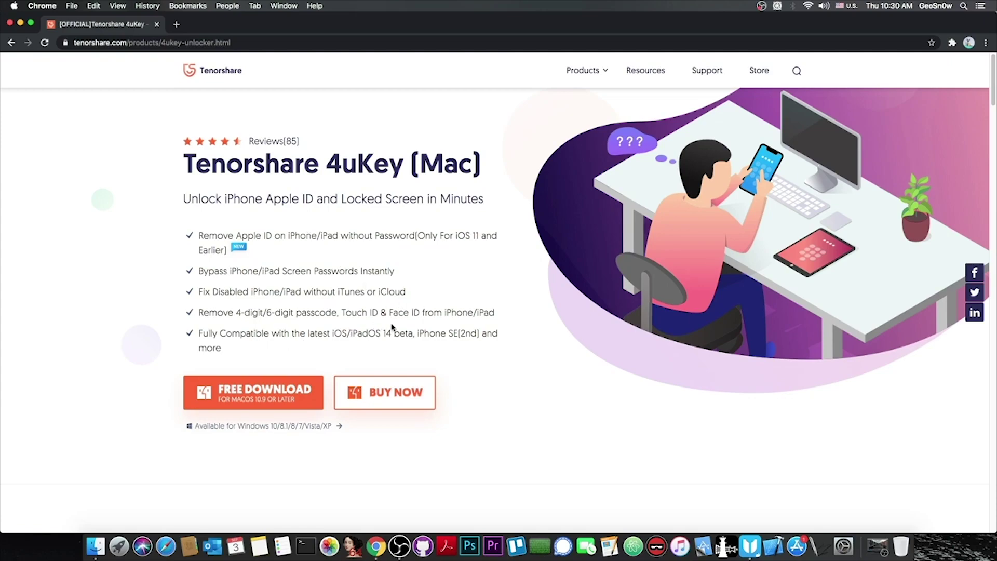
pyautogui.scroll(-1, 395, 328)
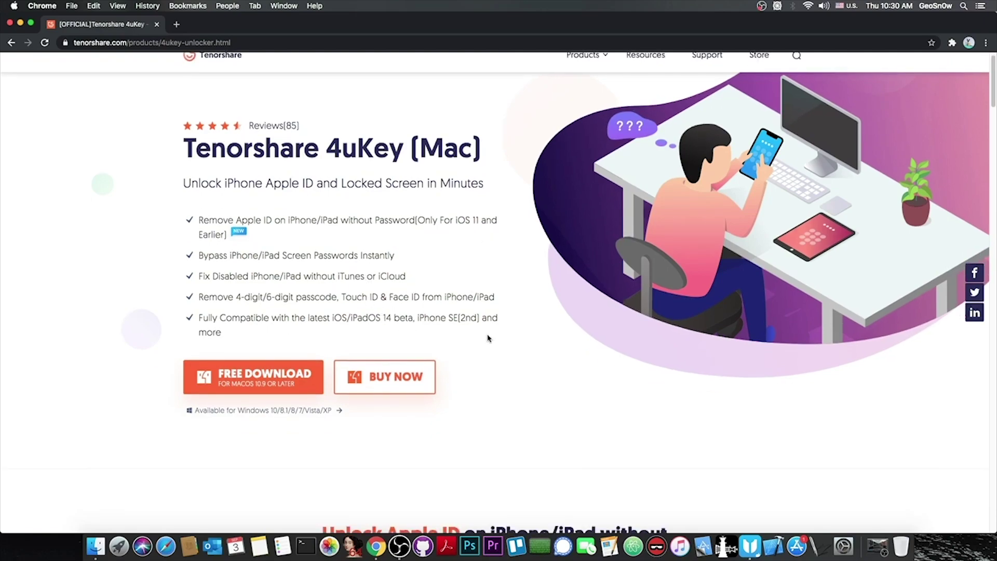
pyautogui.scroll(-5, 441, 319)
pyautogui.scroll(5, 437, 318)
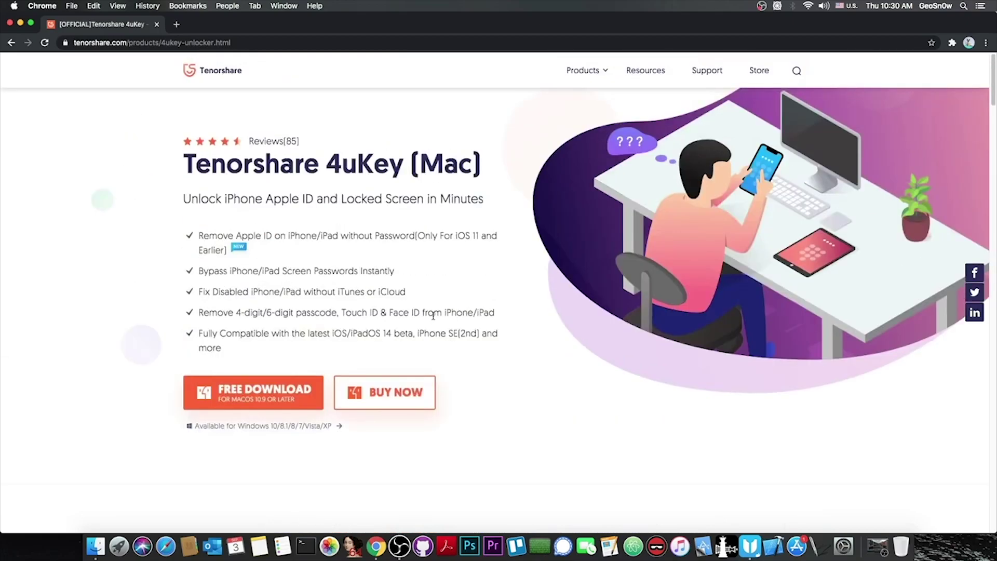
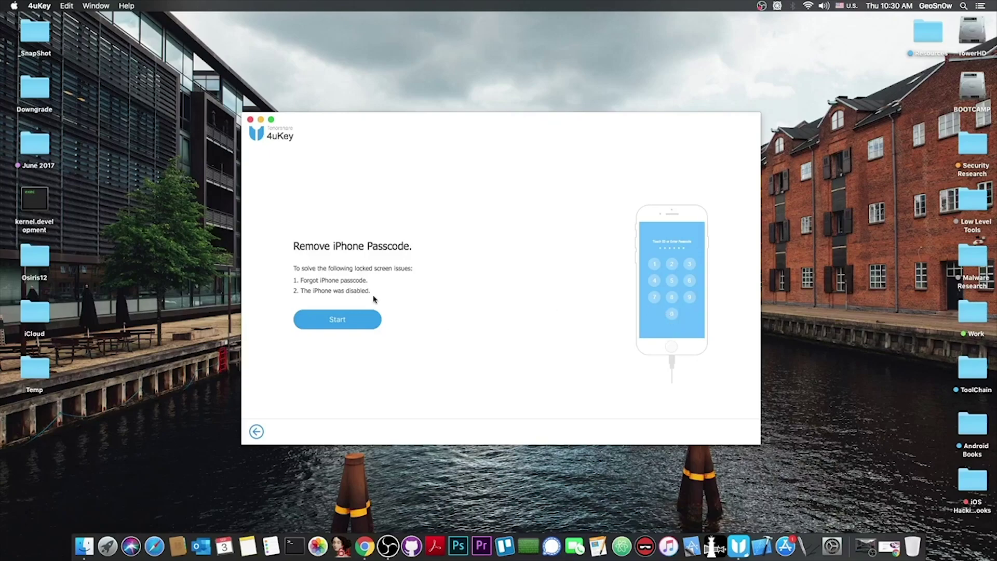
# - Start passcode removal and import the Desktop firmware iPad_64bit_TouchID_13.7_17H35_Restore.ipsw as an already downloaded package
pyautogui.click(343, 324)
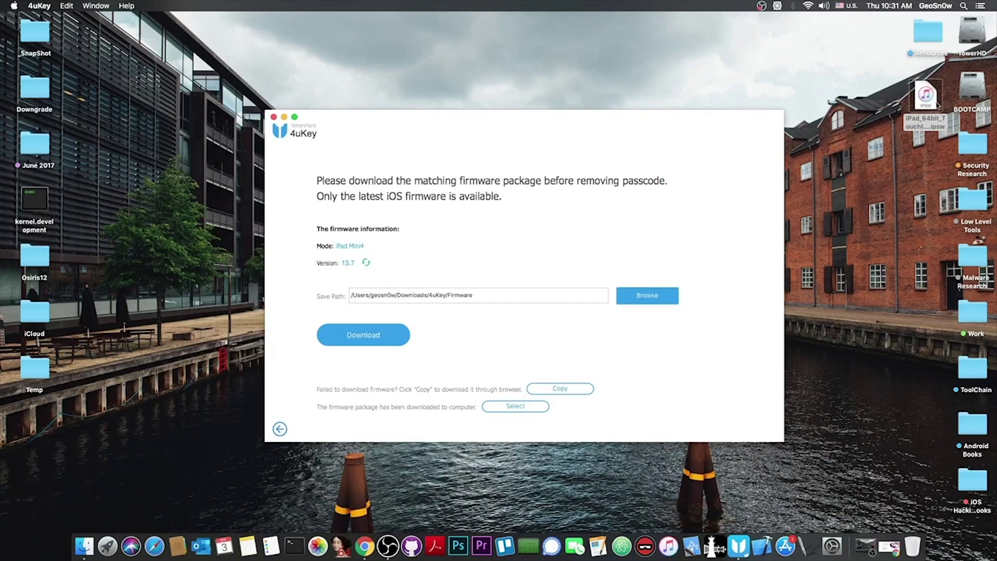
pyautogui.click(933, 101)
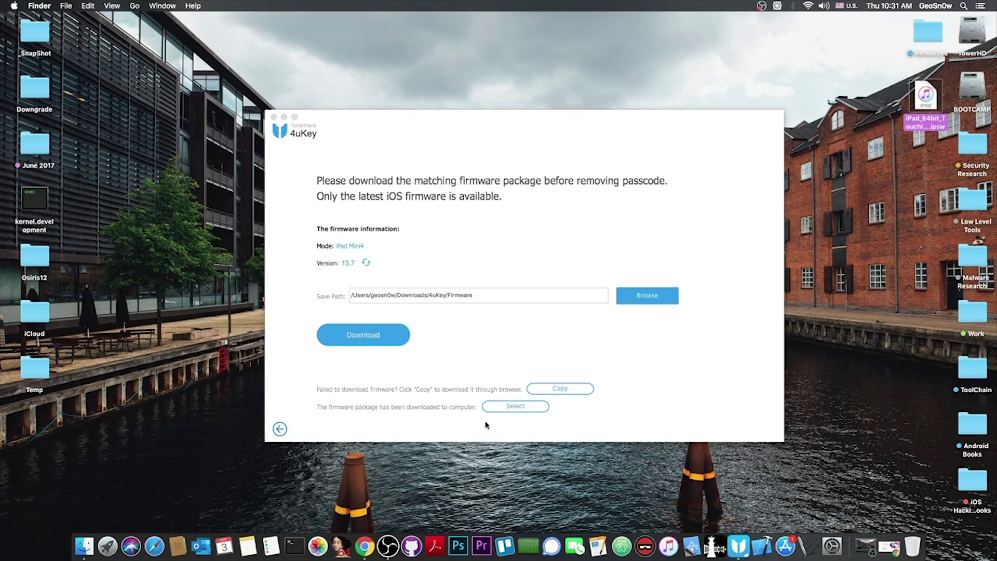
pyautogui.click(506, 411)
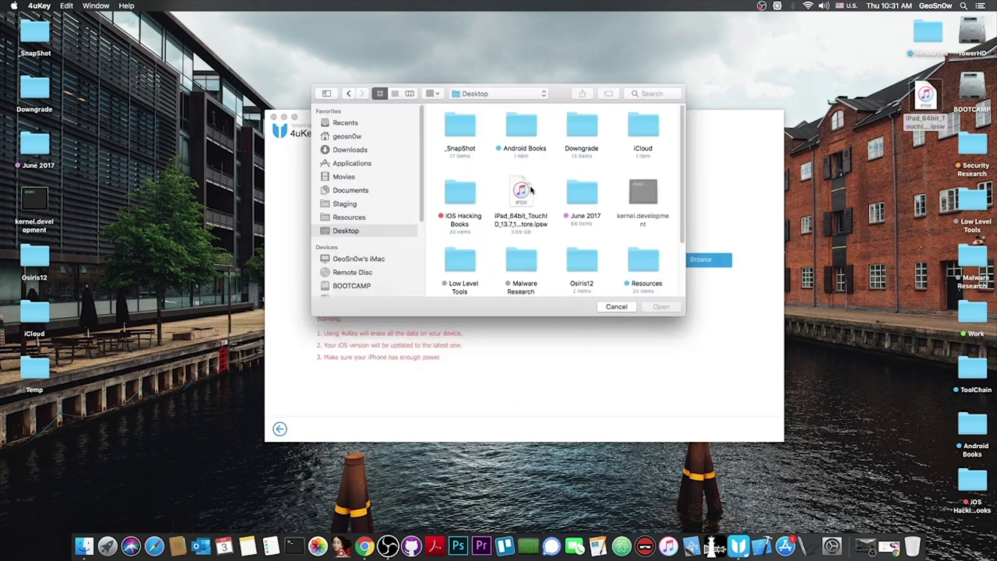
pyautogui.click(522, 190)
pyautogui.doubleClick(523, 190)
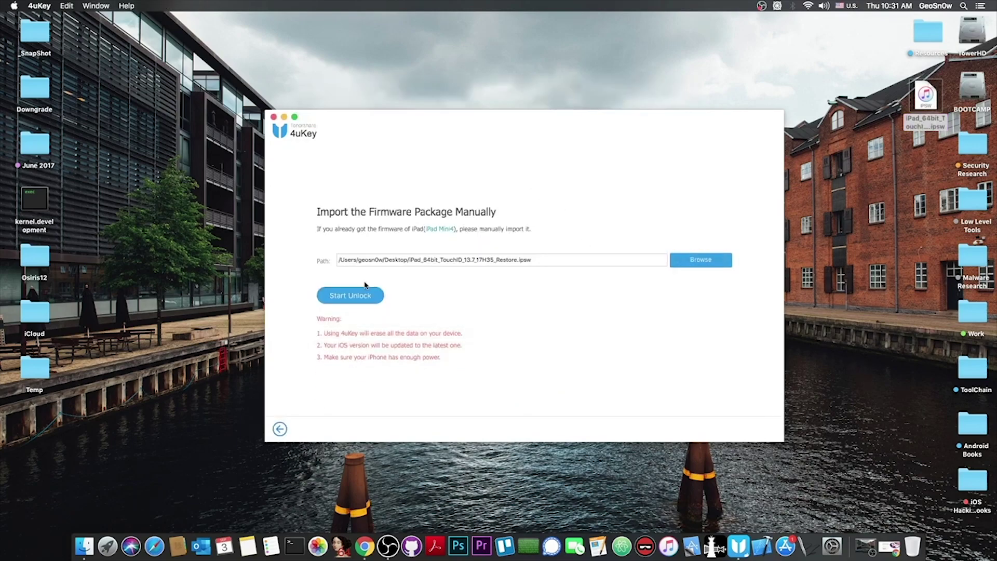
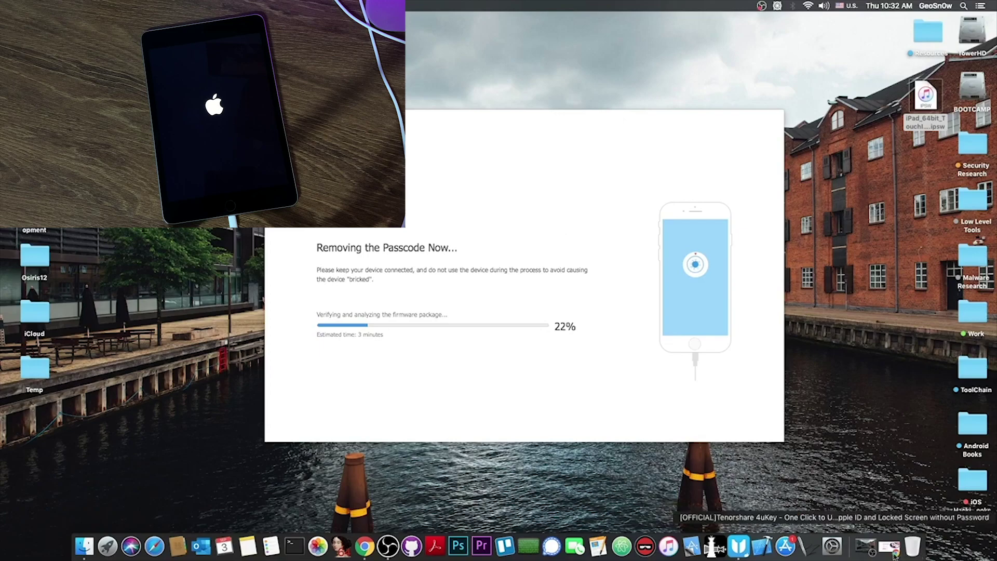
# - Bring Chrome's 4uKey (Mac) product page forward, browse its features, and return to the top
pyautogui.click(889, 547)
pyautogui.scroll(-10, 503, 178)
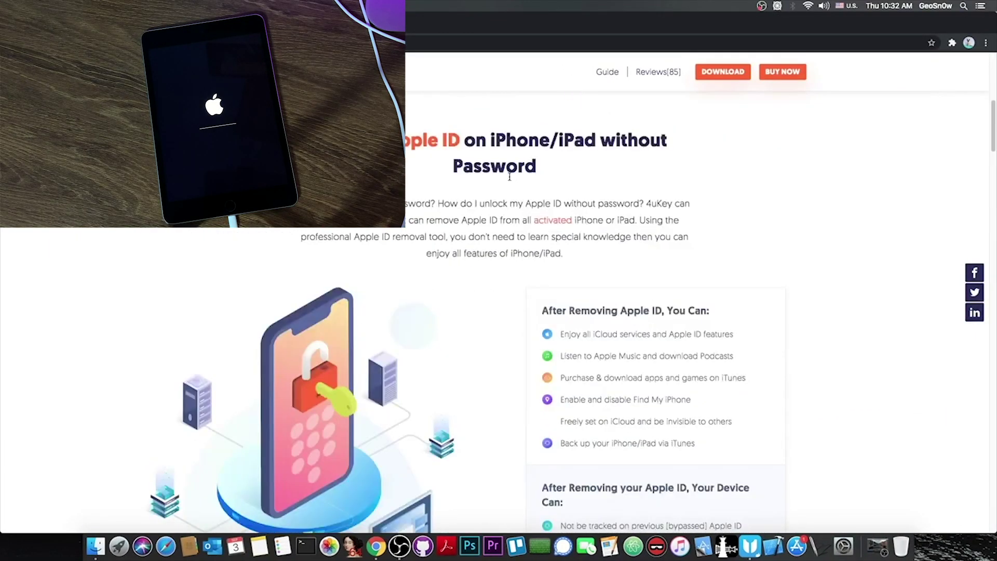
pyautogui.scroll(-15, 530, 173)
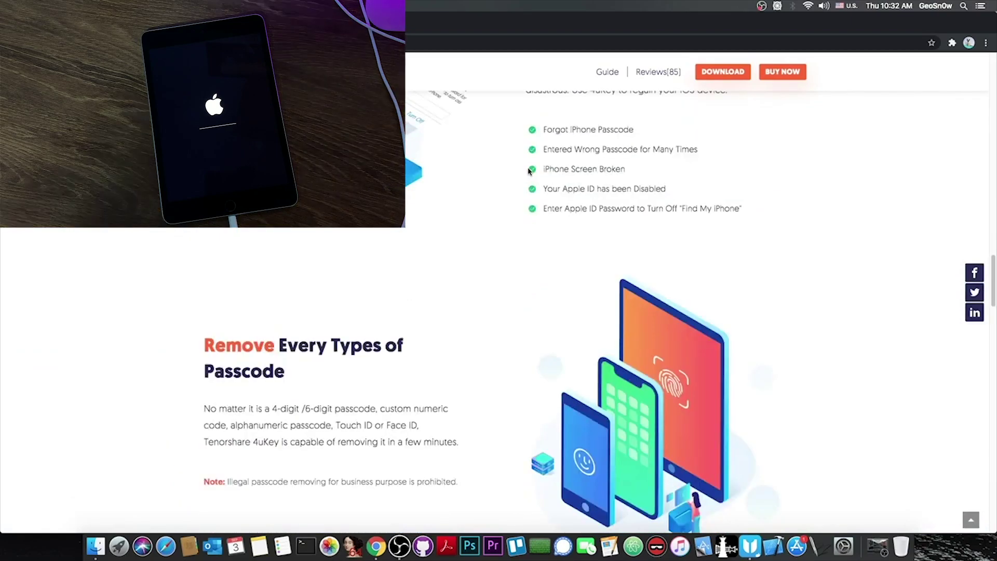
pyautogui.scroll(-4, 530, 172)
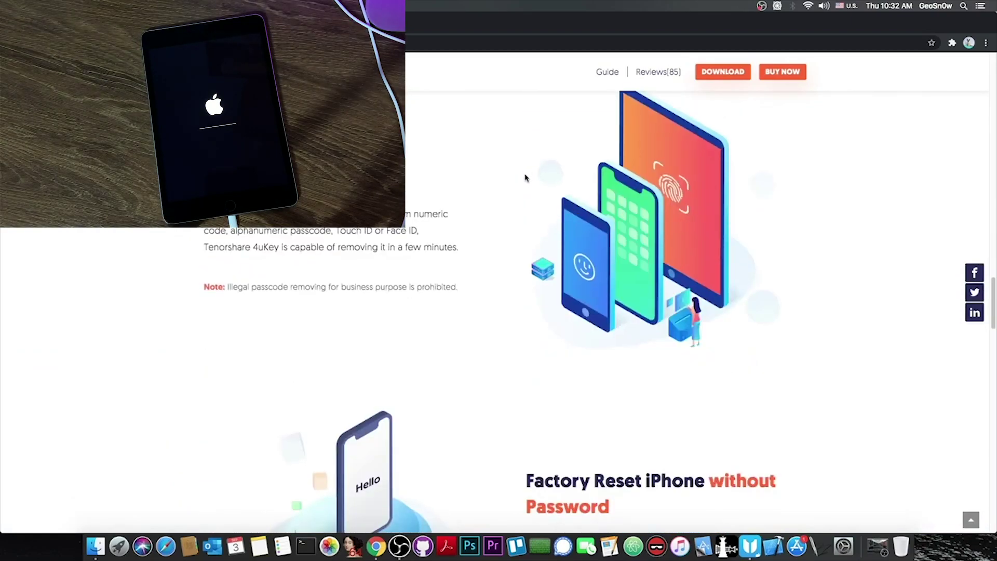
pyautogui.scroll(-5, 523, 180)
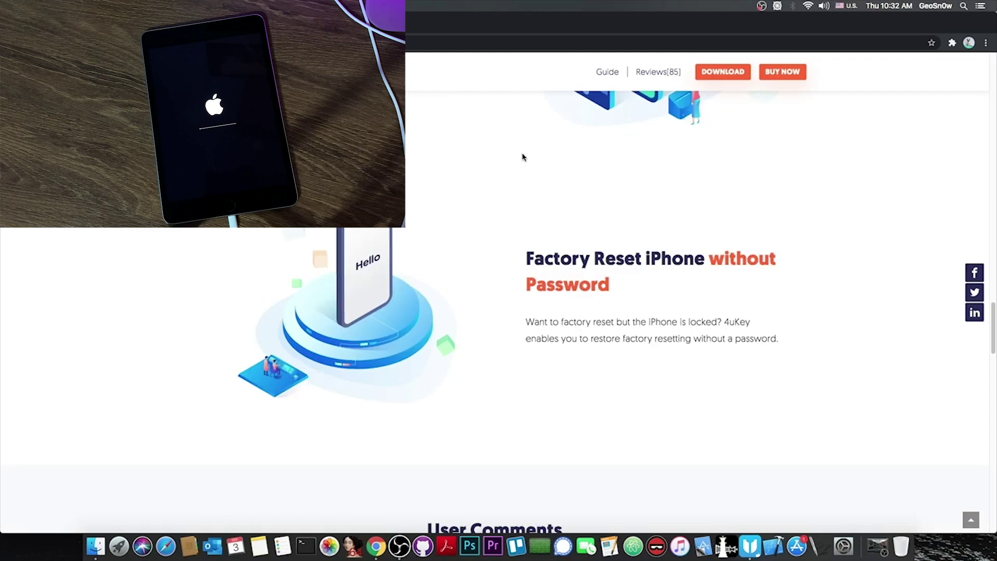
pyautogui.scroll(-12, 525, 155)
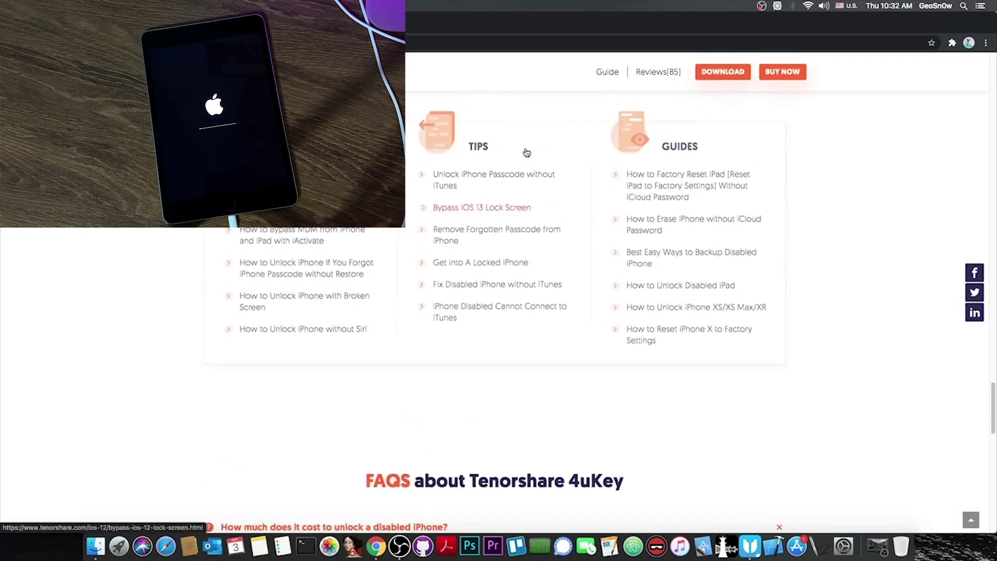
pyautogui.scroll(-10, 526, 152)
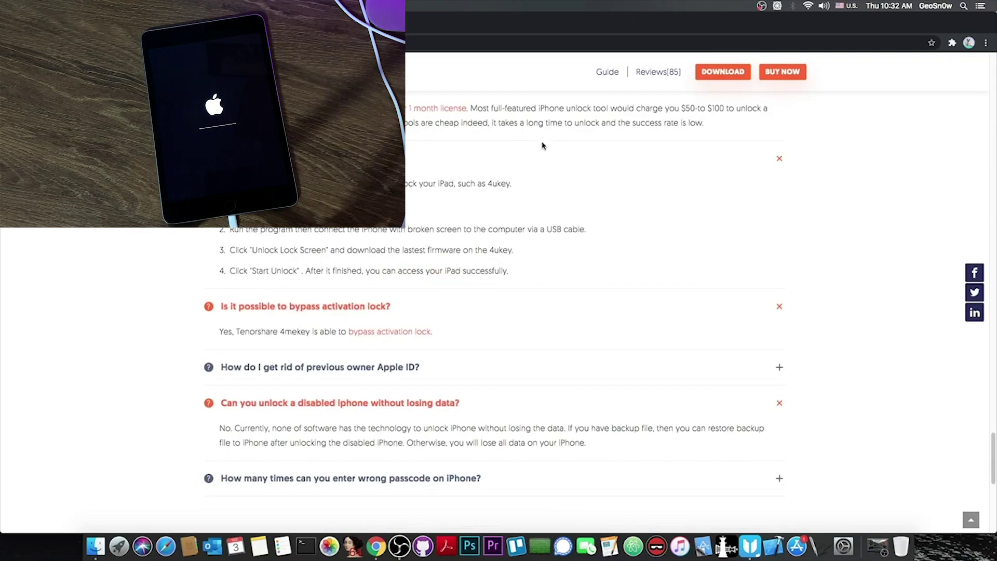
pyautogui.scroll(10, 488, 157)
pyautogui.scroll(15, 496, 163)
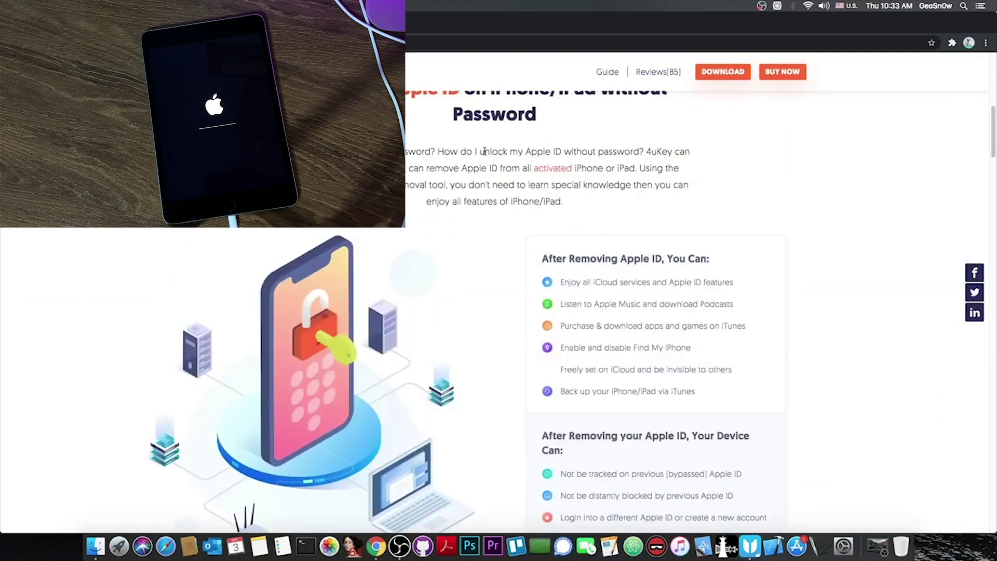
pyautogui.scroll(10, 483, 149)
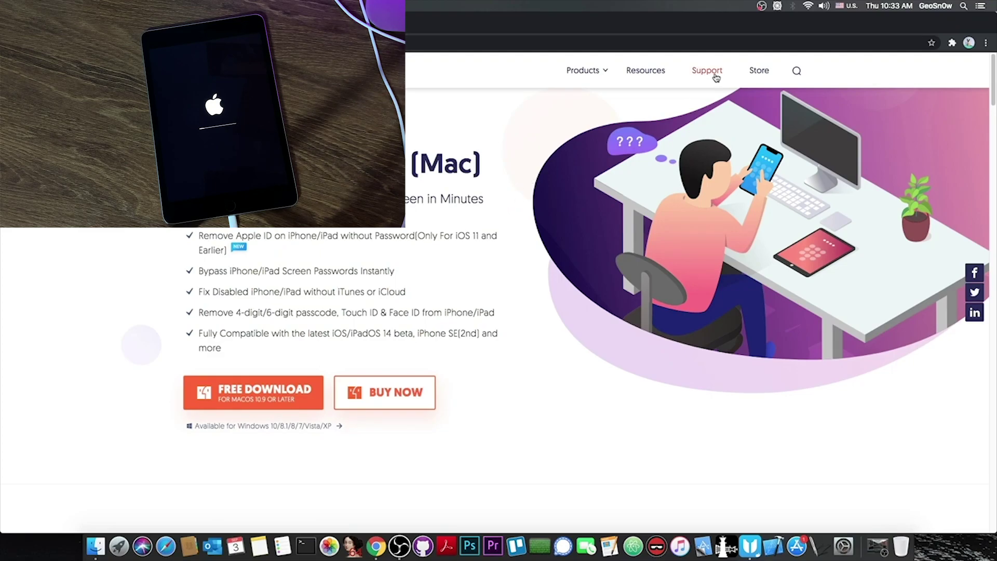
# - Go to the Tenorshare Customer Support Center and scroll through its FAQs and install guides
pyautogui.click(715, 76)
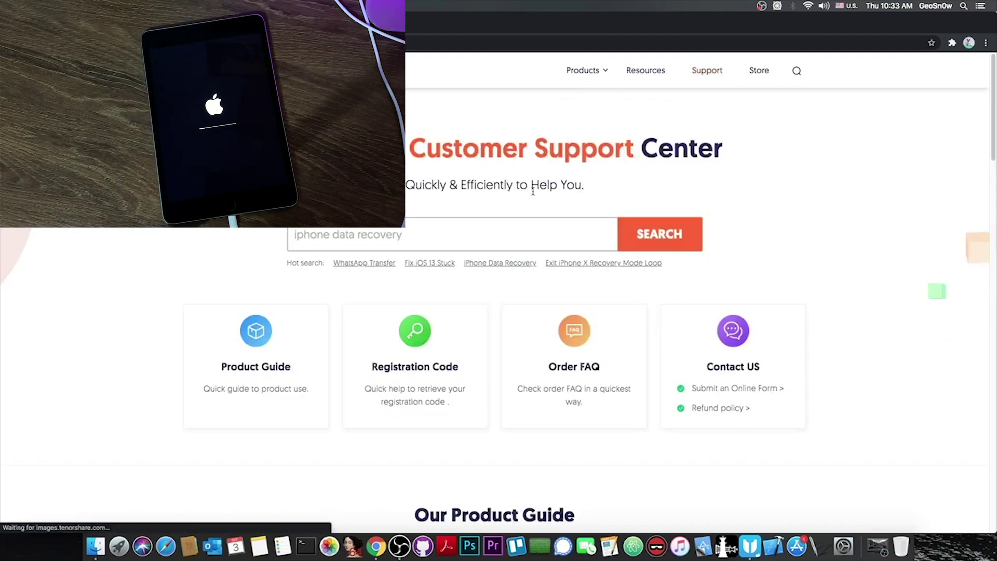
pyautogui.scroll(-3, 549, 201)
pyautogui.scroll(-3, 550, 201)
pyautogui.scroll(4, 525, 223)
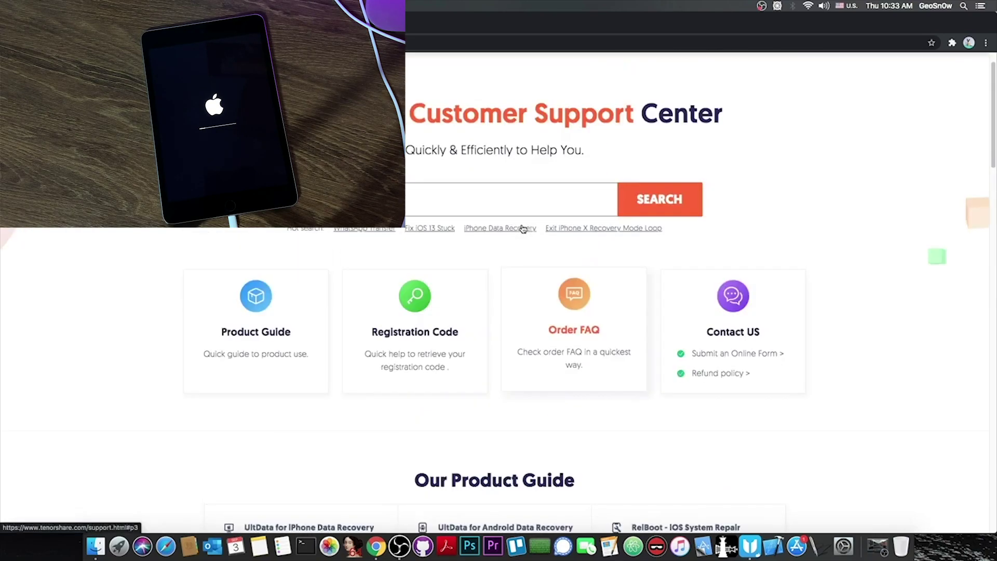
pyautogui.scroll(-20, 577, 265)
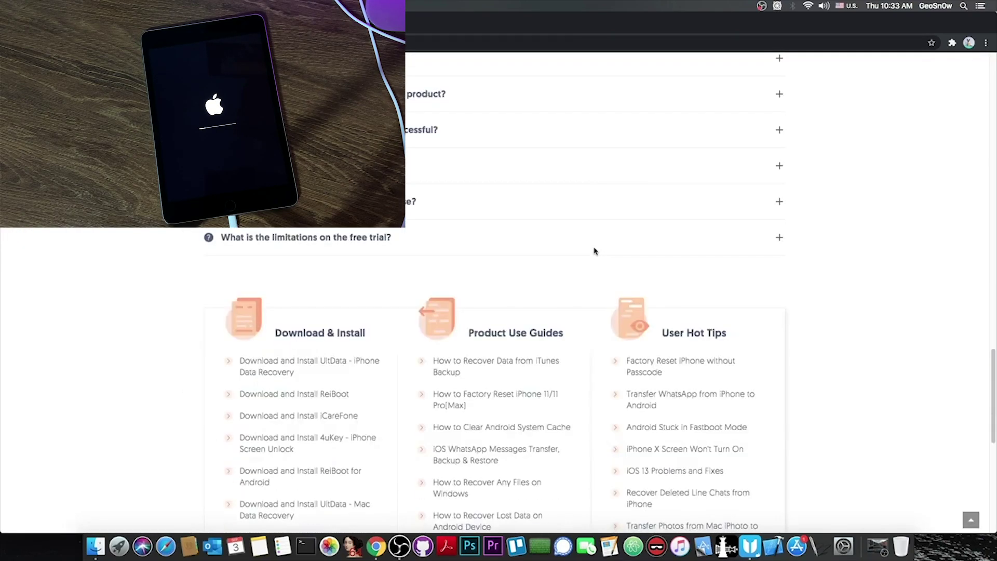
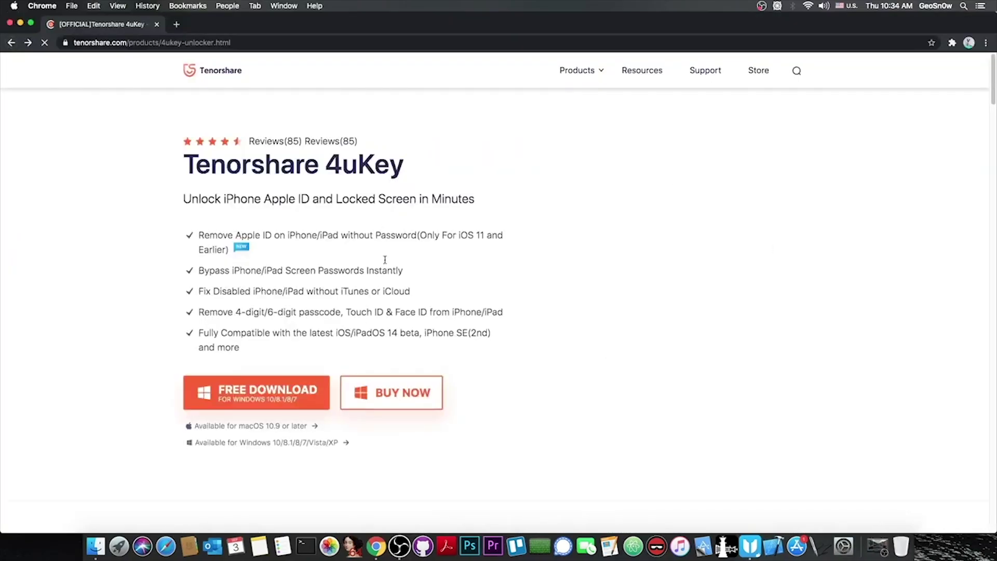
# - Scroll the 4uKey for Mac page to the Apple ID removal notes, including the iOS 11.4+ Find My iPhone limitation, then back up
pyautogui.scroll(-10, 507, 357)
pyautogui.scroll(-10, 511, 350)
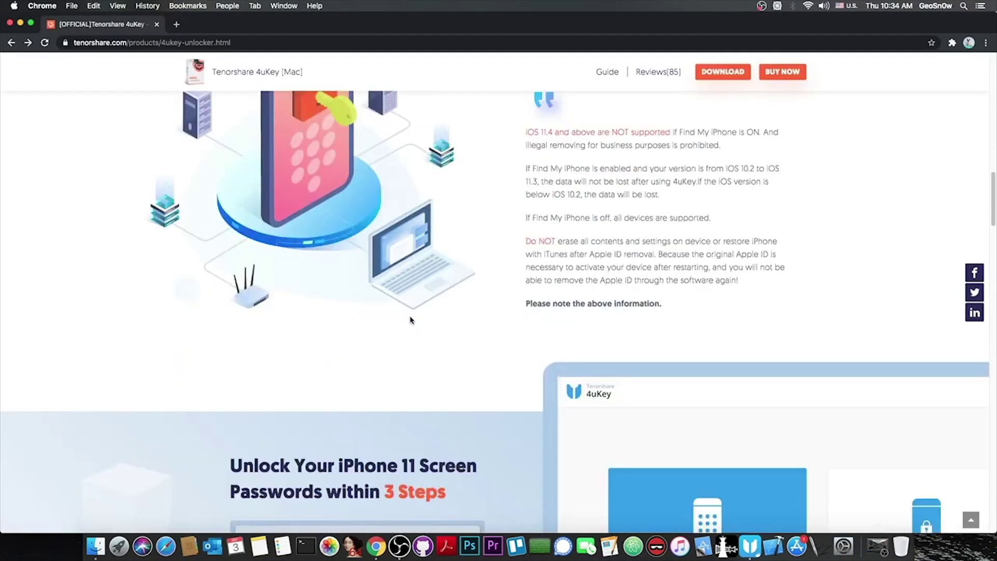
pyautogui.scroll(2, 478, 411)
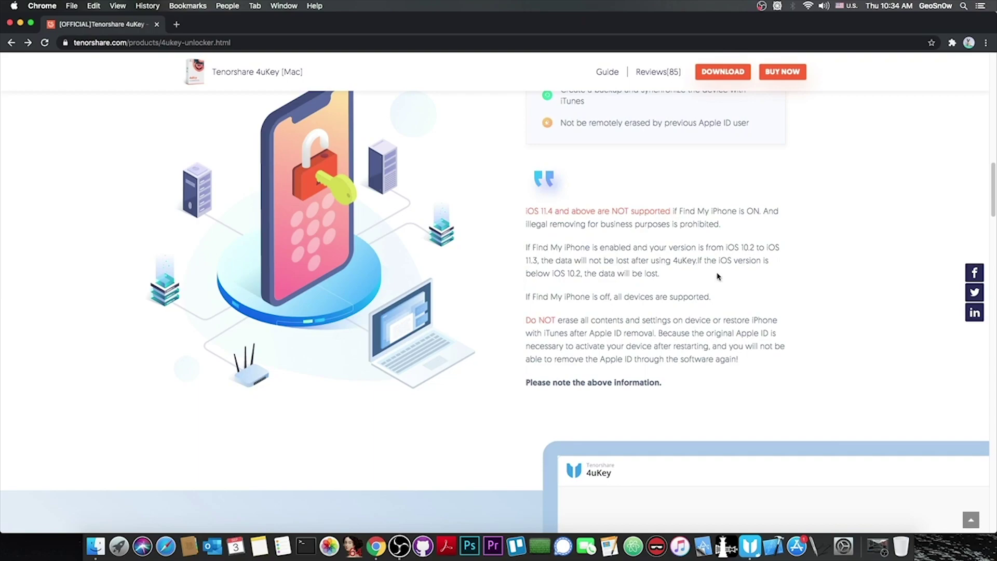
pyautogui.scroll(1, 582, 228)
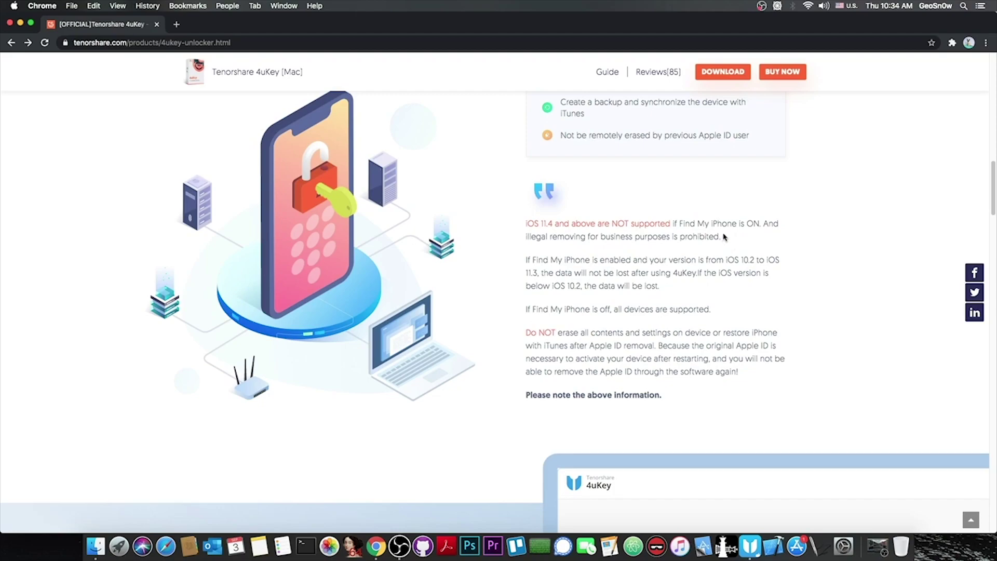
pyautogui.scroll(5, 725, 237)
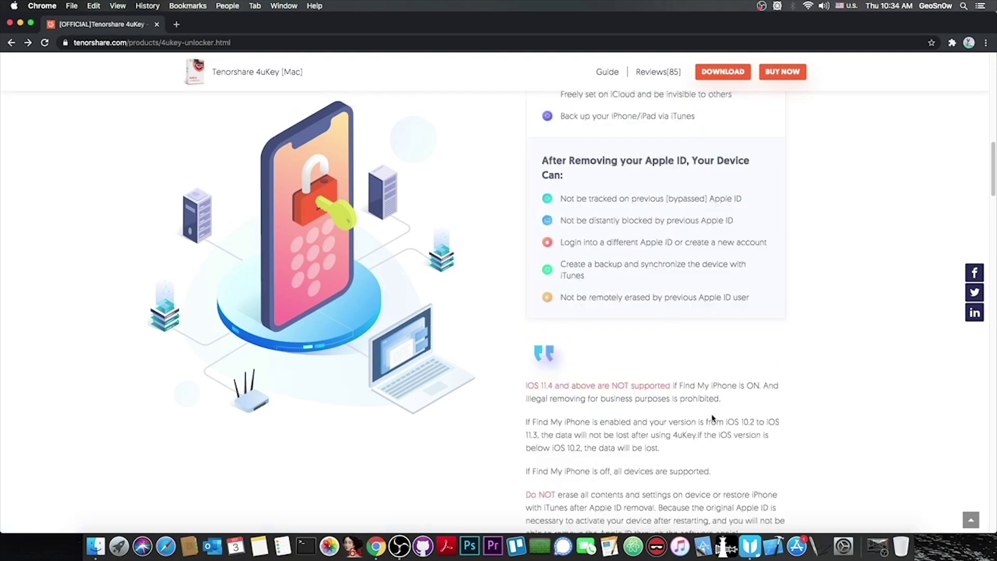
pyautogui.scroll(15, 705, 421)
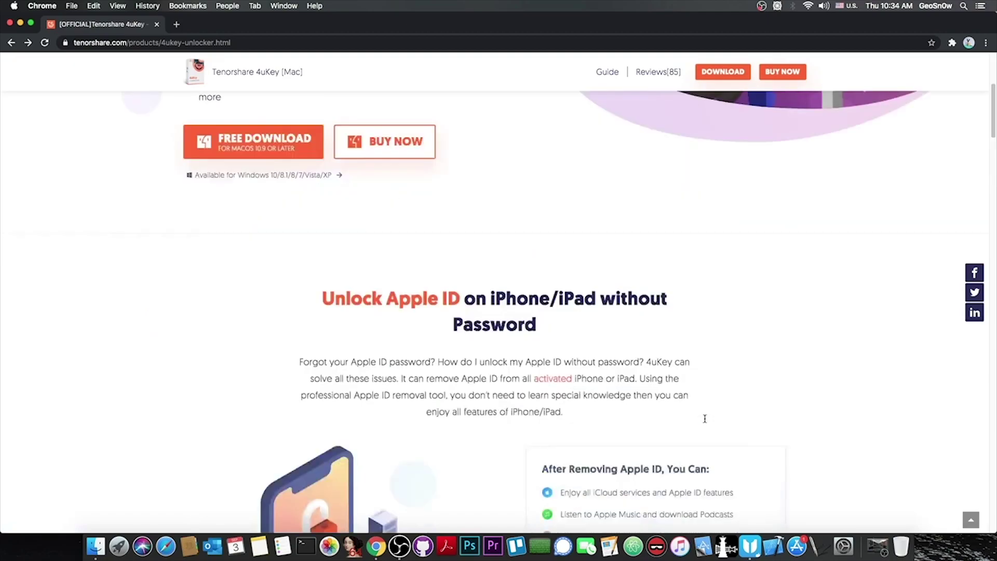
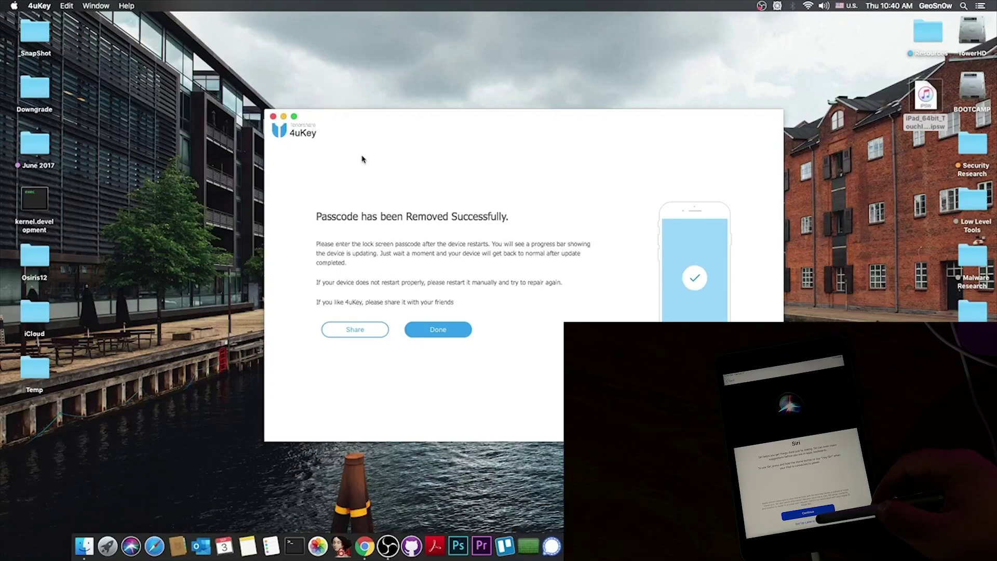
# - Dismiss the passcode-removed screen and return to 4uKey's main unlock options
pyautogui.click(445, 334)
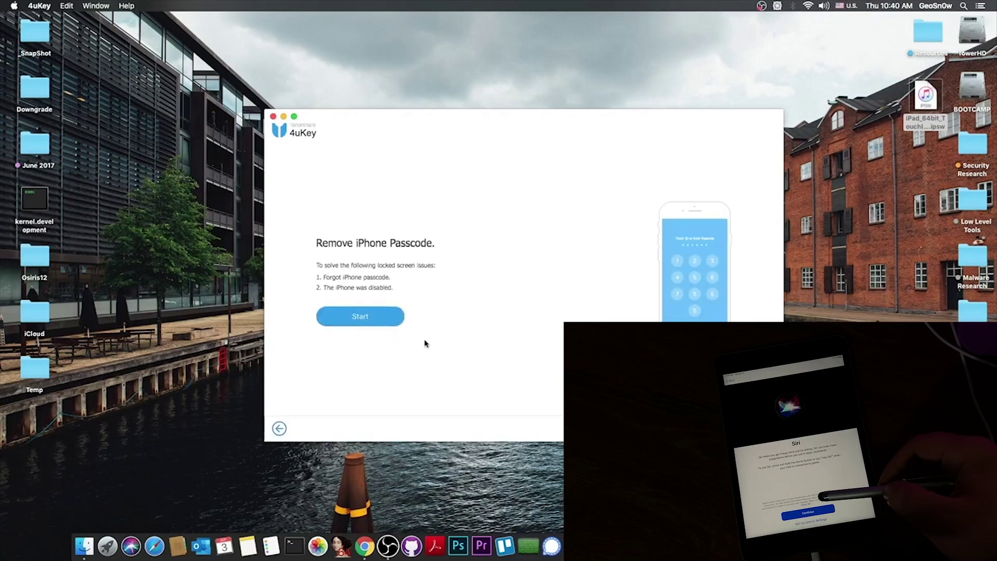
pyautogui.click(280, 427)
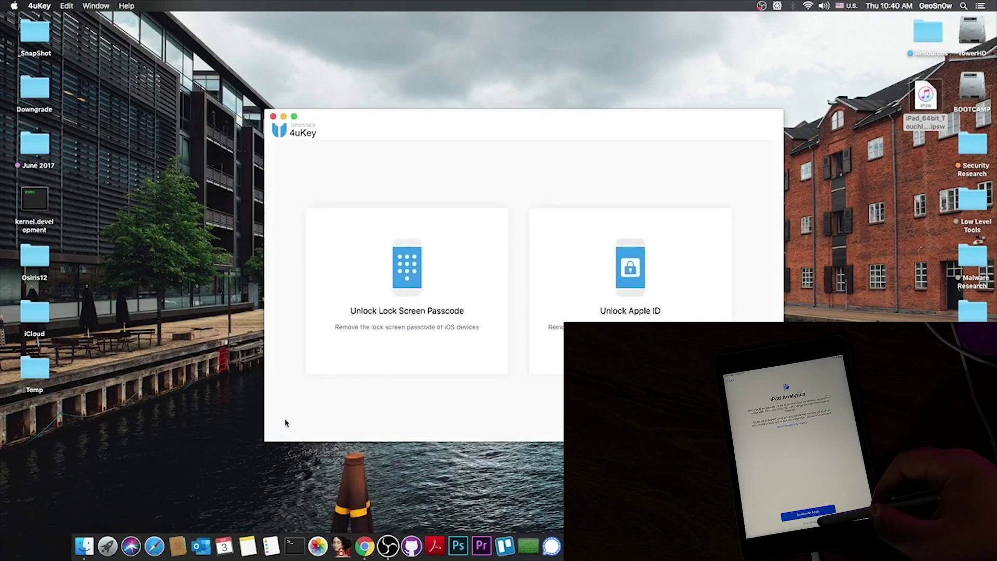
# - Start Apple ID removal for the iPad, then quit 4uKey after the Not Supported message
pyautogui.click(607, 304)
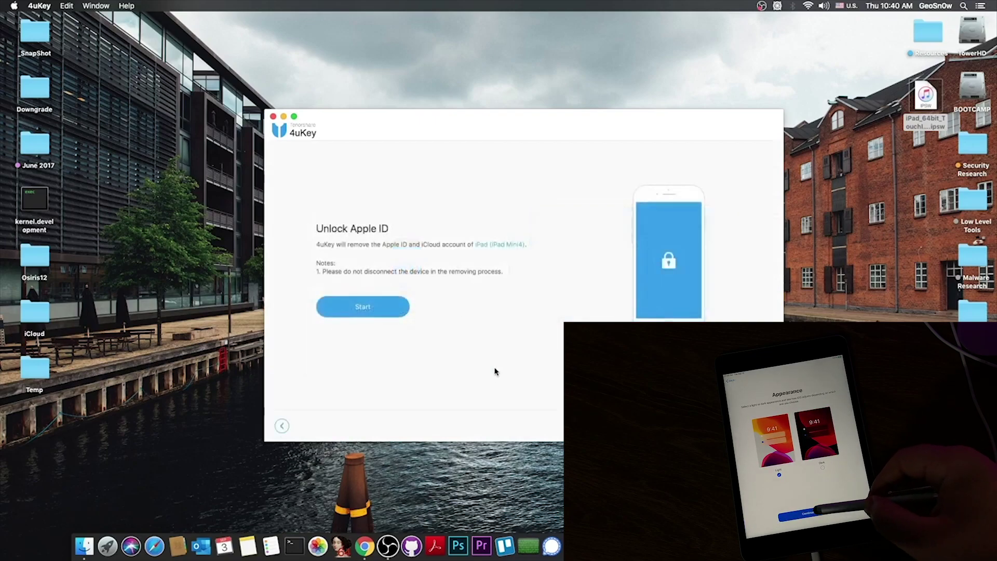
pyautogui.click(366, 312)
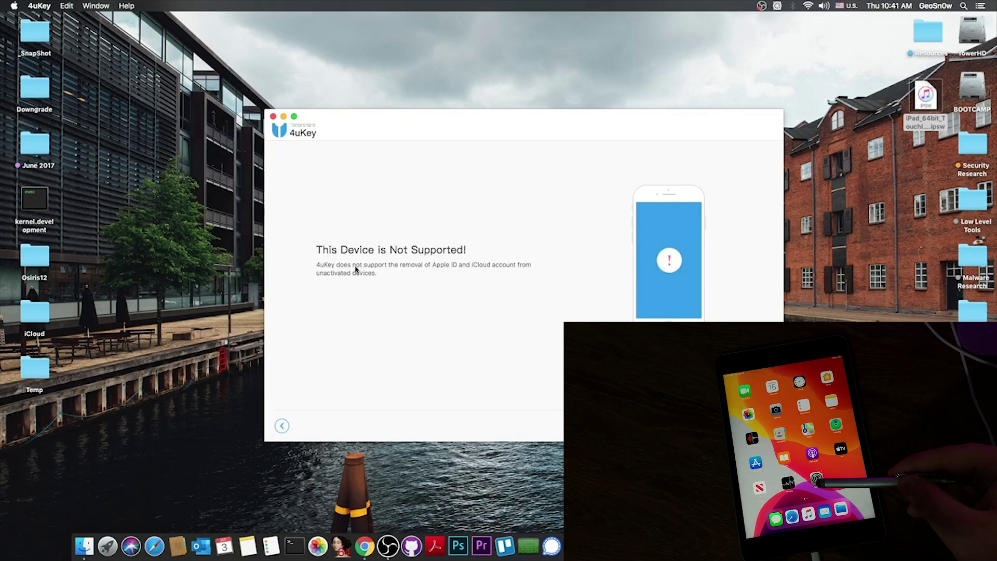
pyautogui.click(273, 116)
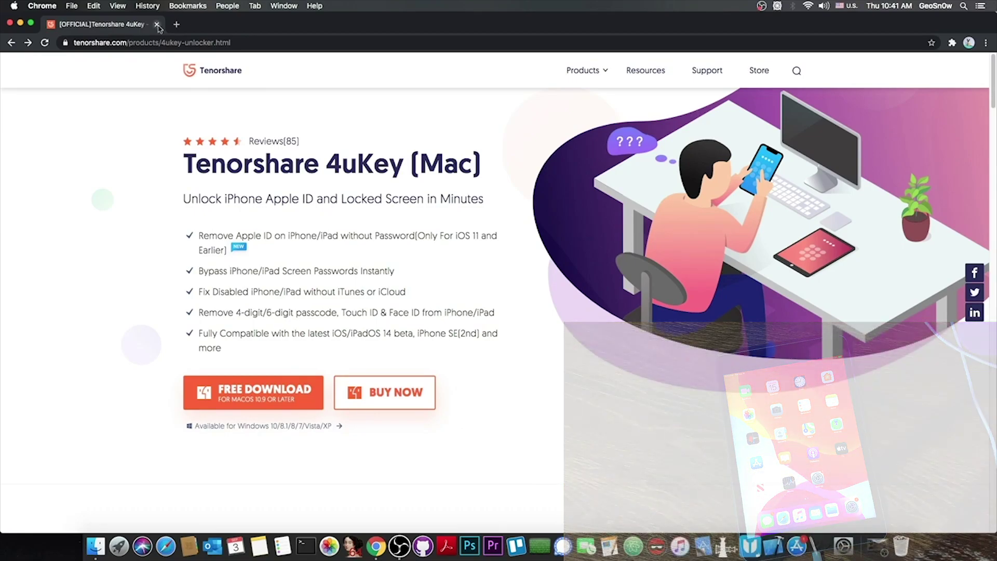
# - Close the 4uKey product page window in Chrome and switch to the desktop
pyautogui.press('cmd+w')
pyautogui.press('cmd+Tab')
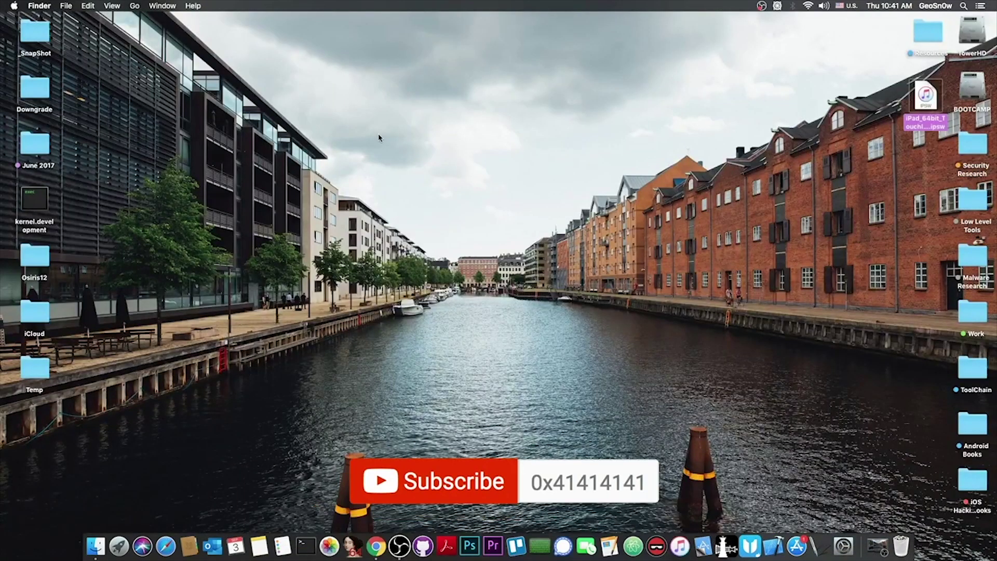